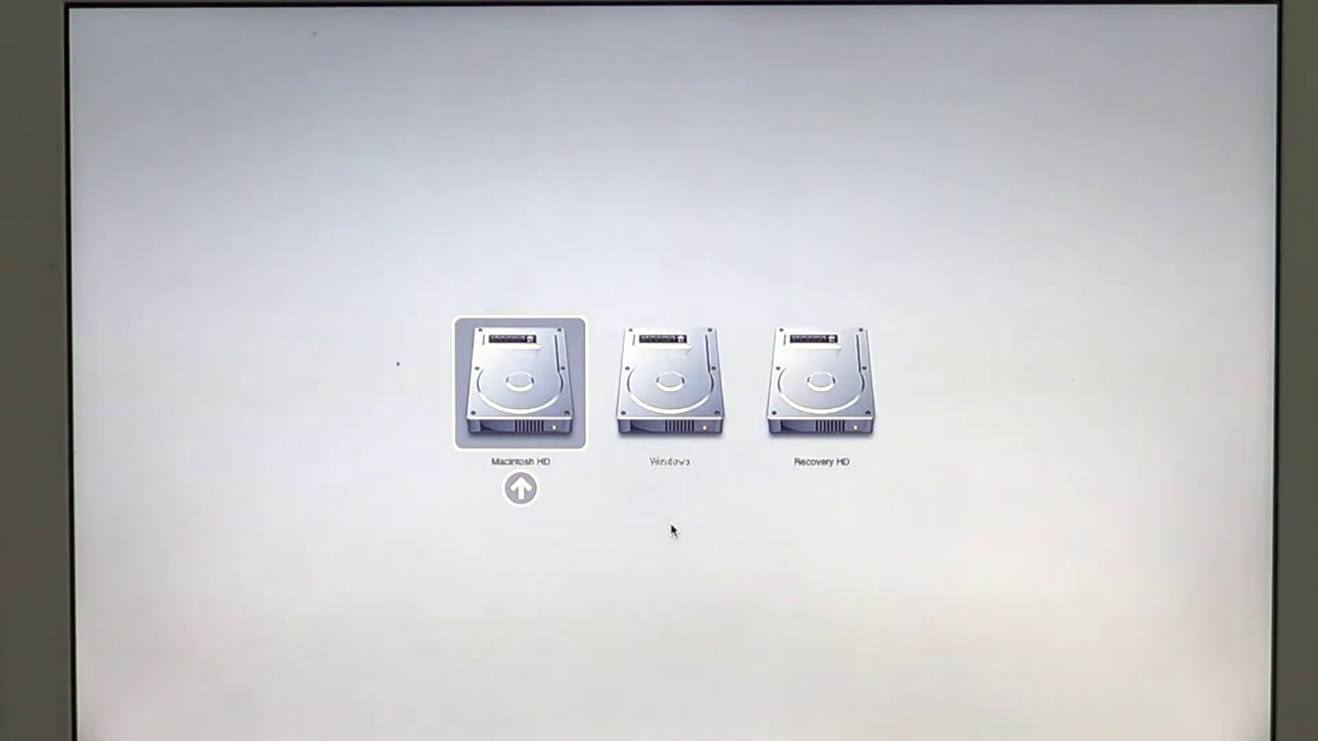
Step: Boot the Mac from the Recovery HD disk in Startup Manager
left_click(810, 425)
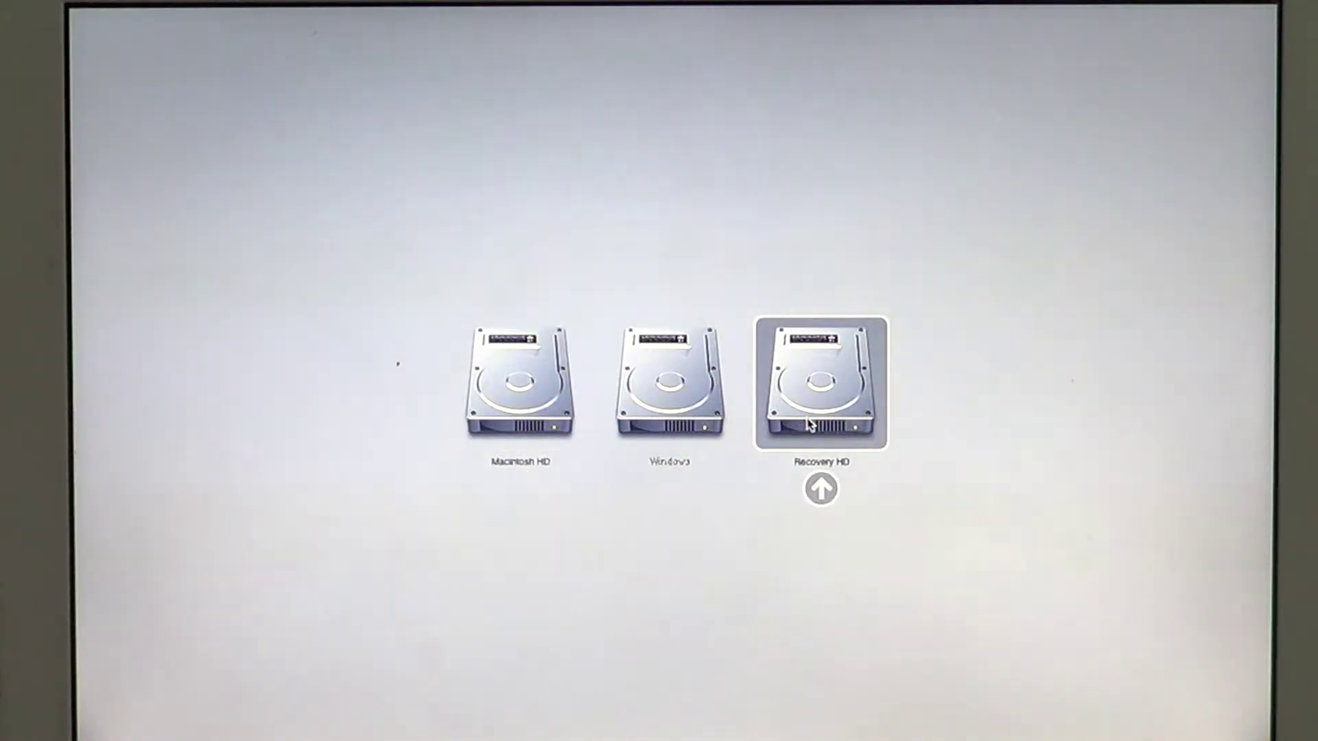
key("Return")
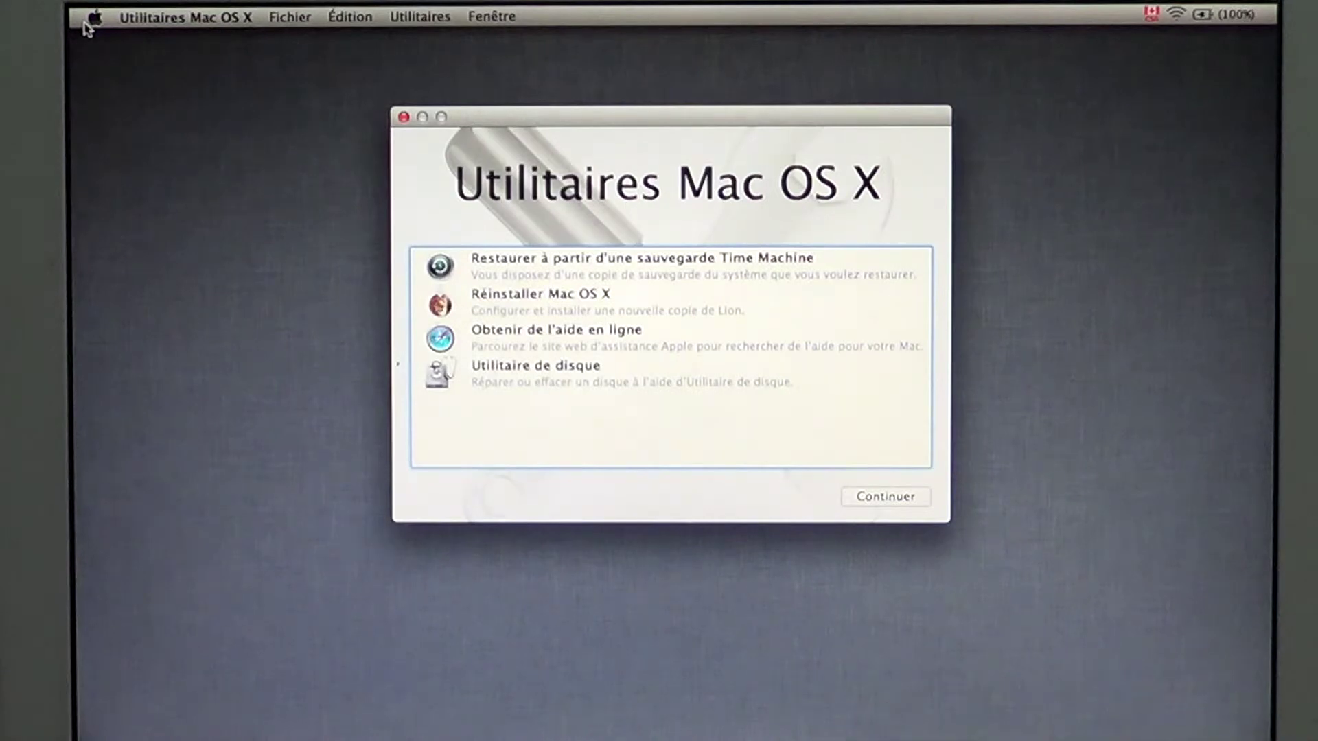
Step: Launch Terminal from the Utilitaires menu
left_click(195, 25)
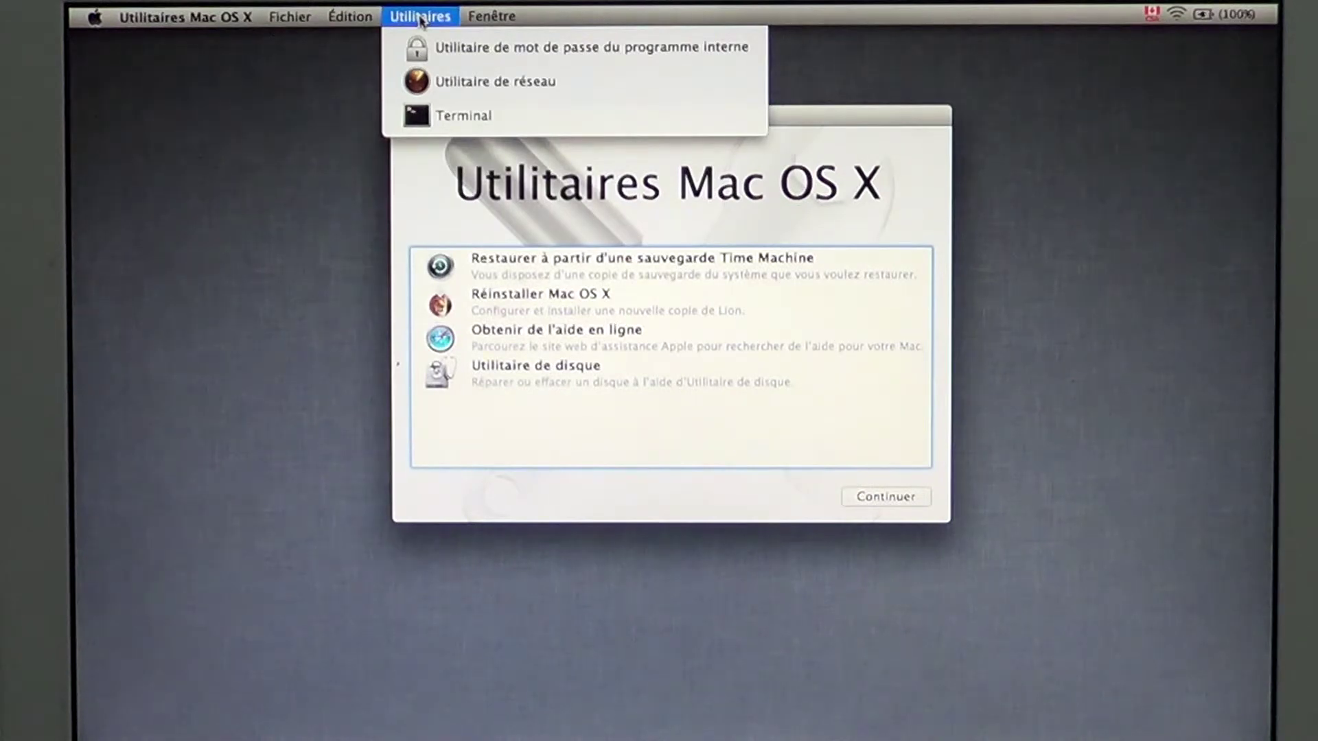
left_click(444, 116)
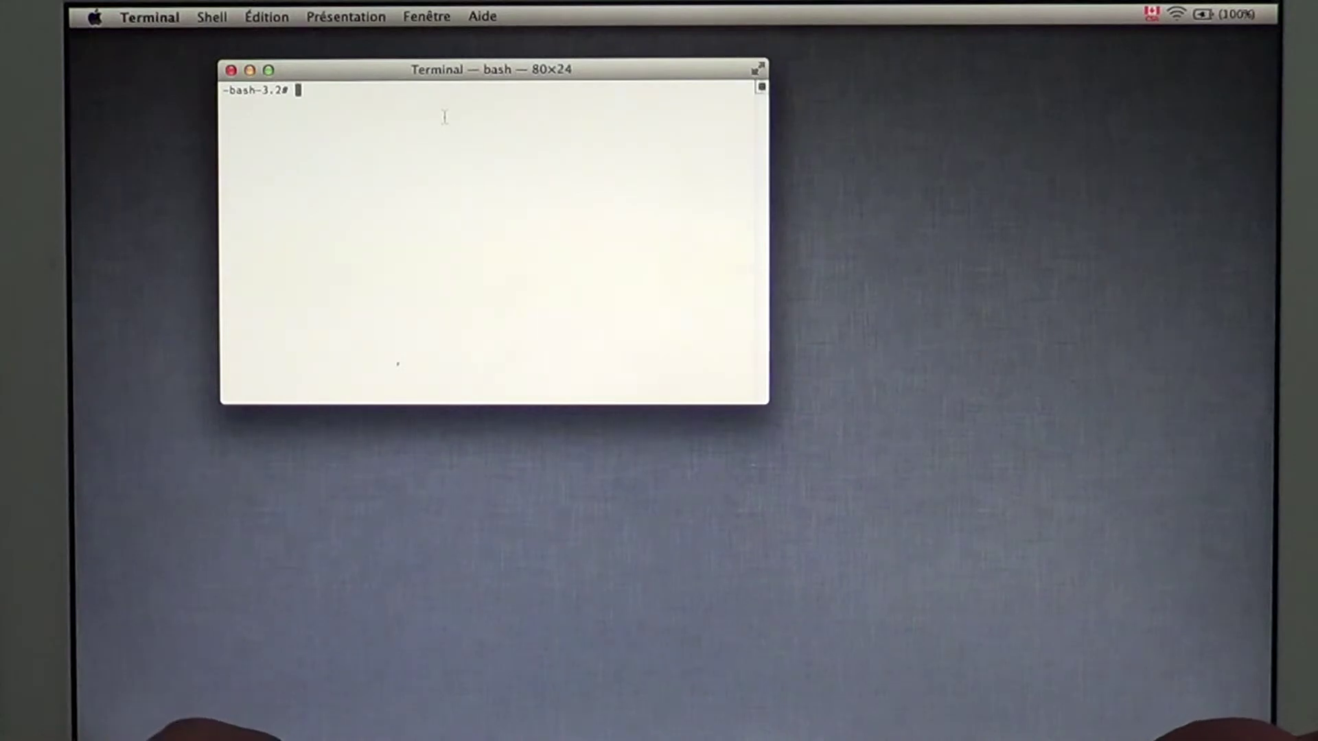
type("rese")
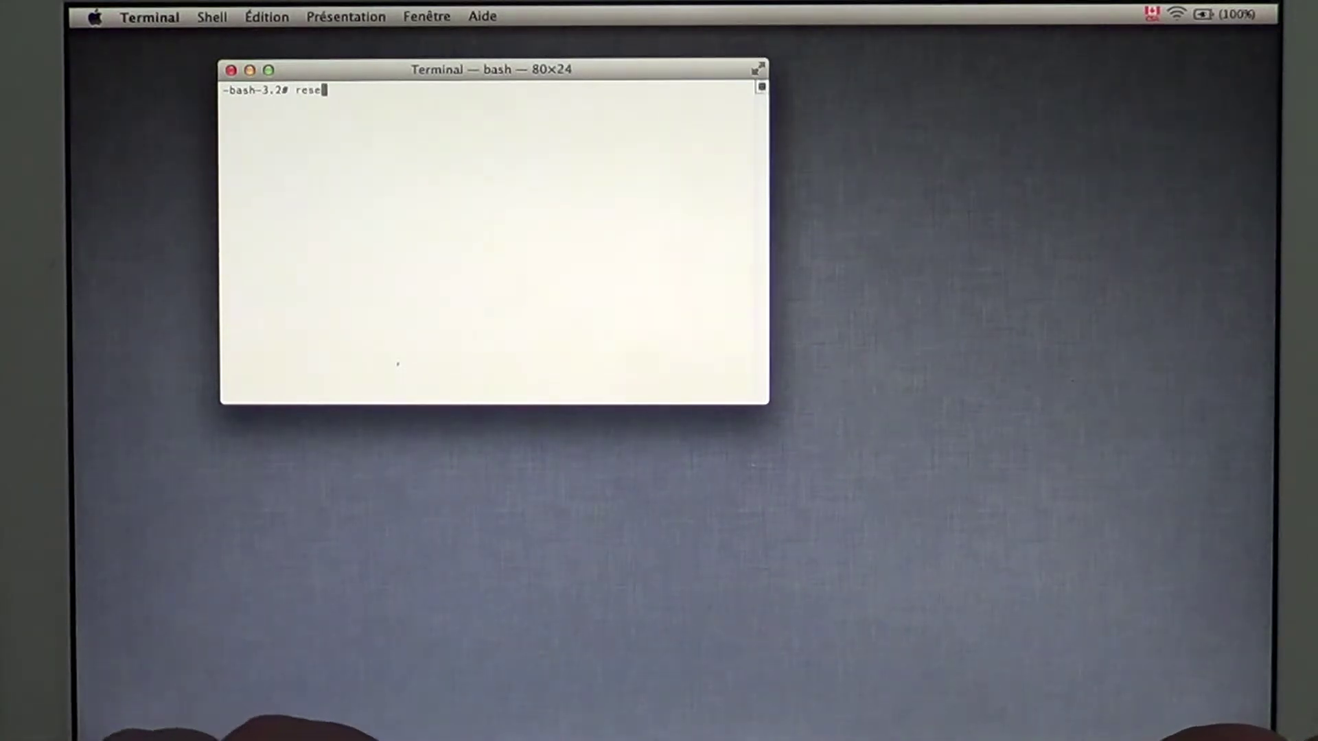
type("tpa")
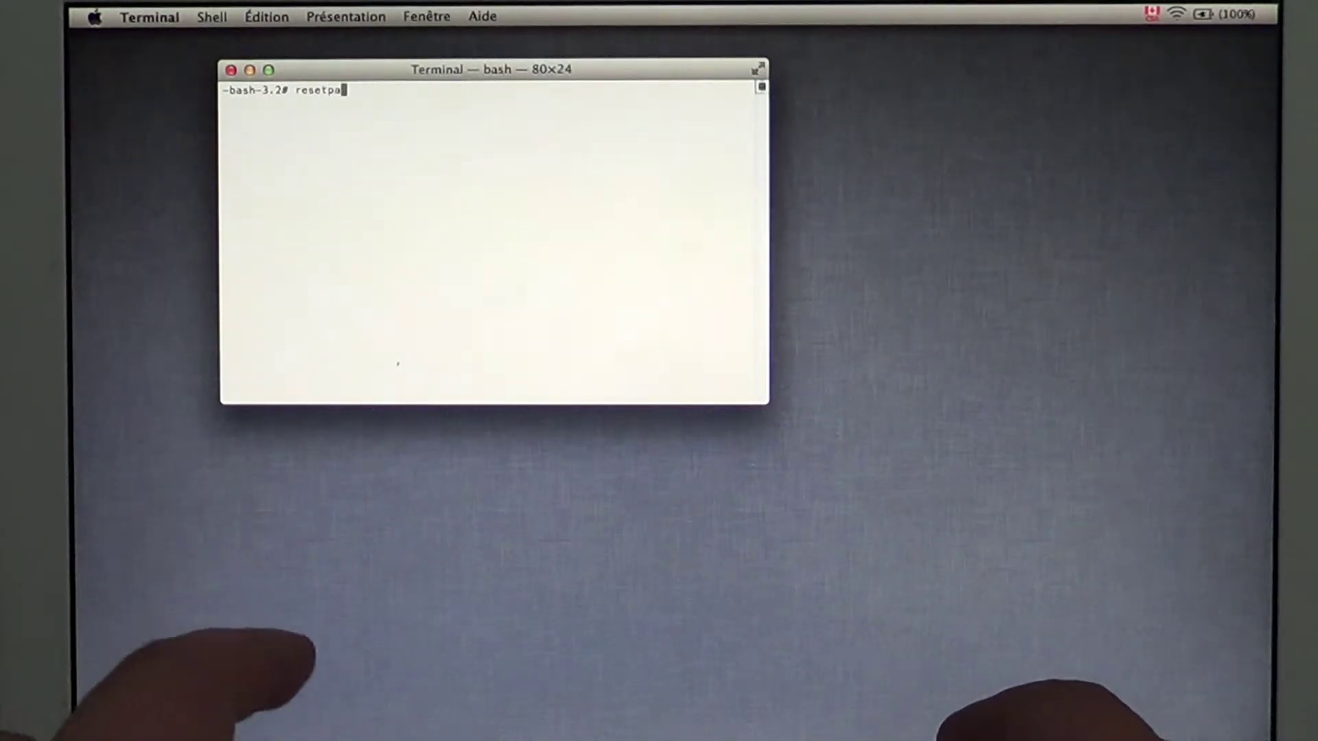
type("ssword")
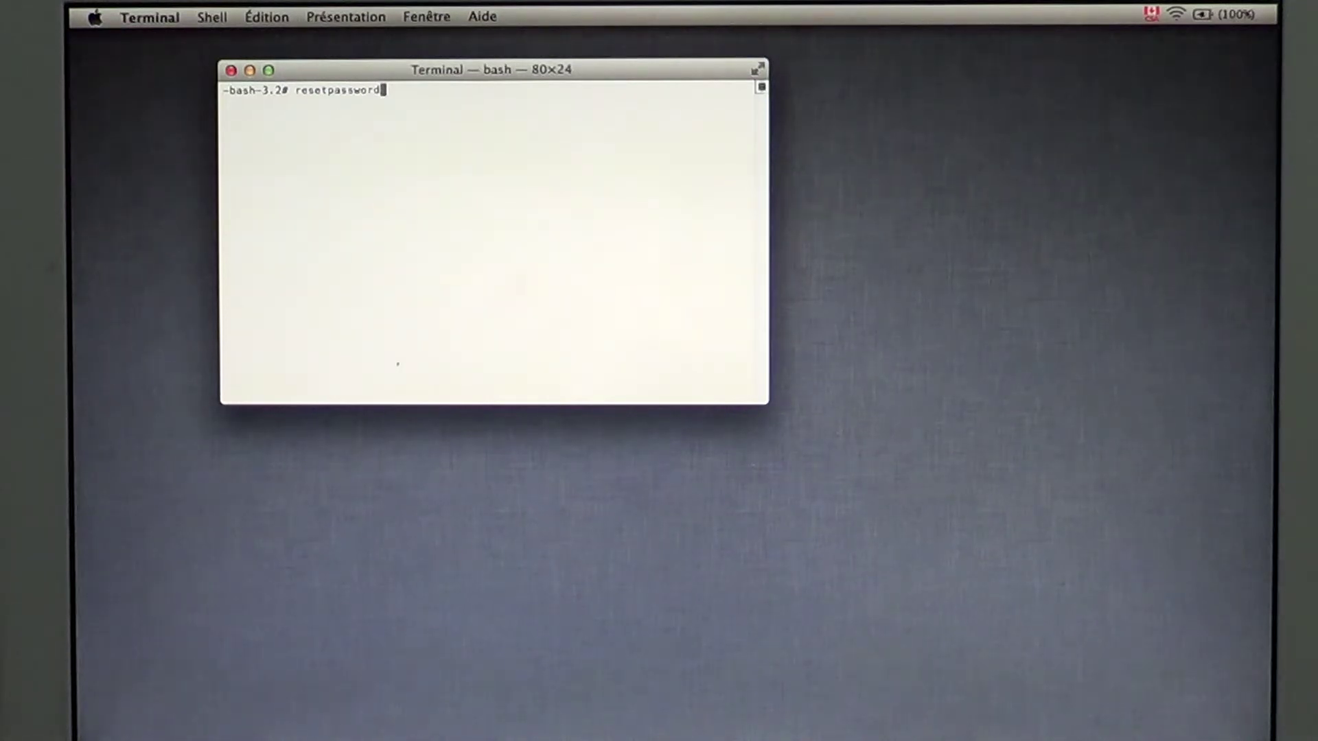
Step: Run resetpassword and bring the Password Reset utility to the front
key("Return")
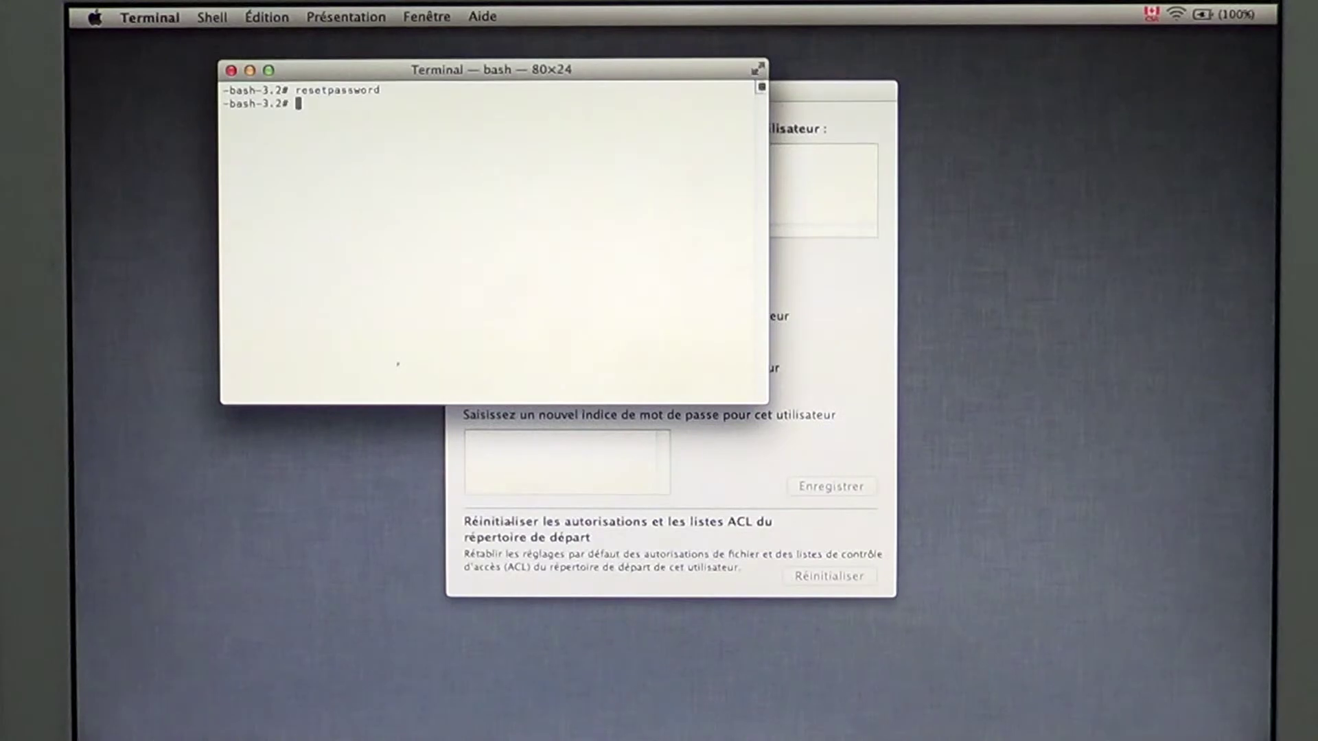
left_click(856, 256)
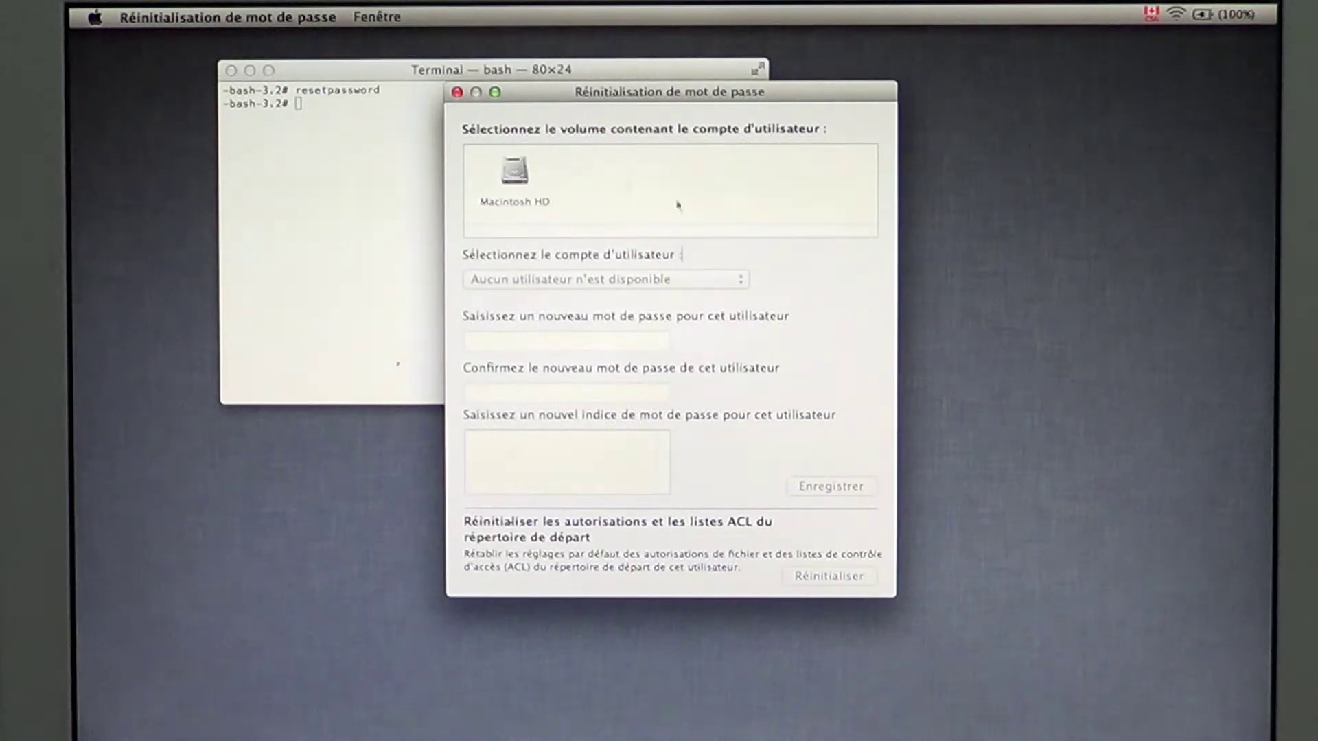
Step: Select Macintosh HD and the main user account, then enter and confirm the new password
left_click(512, 178)
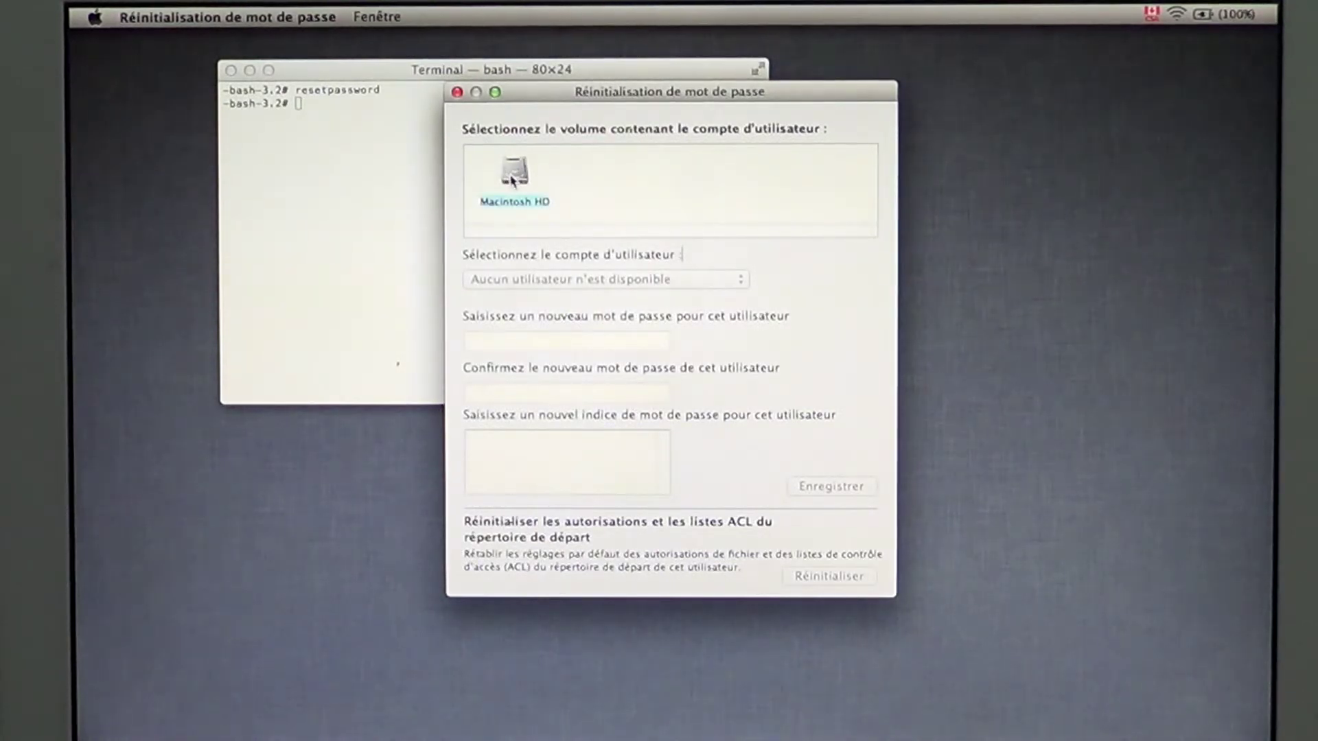
left_click(646, 282)
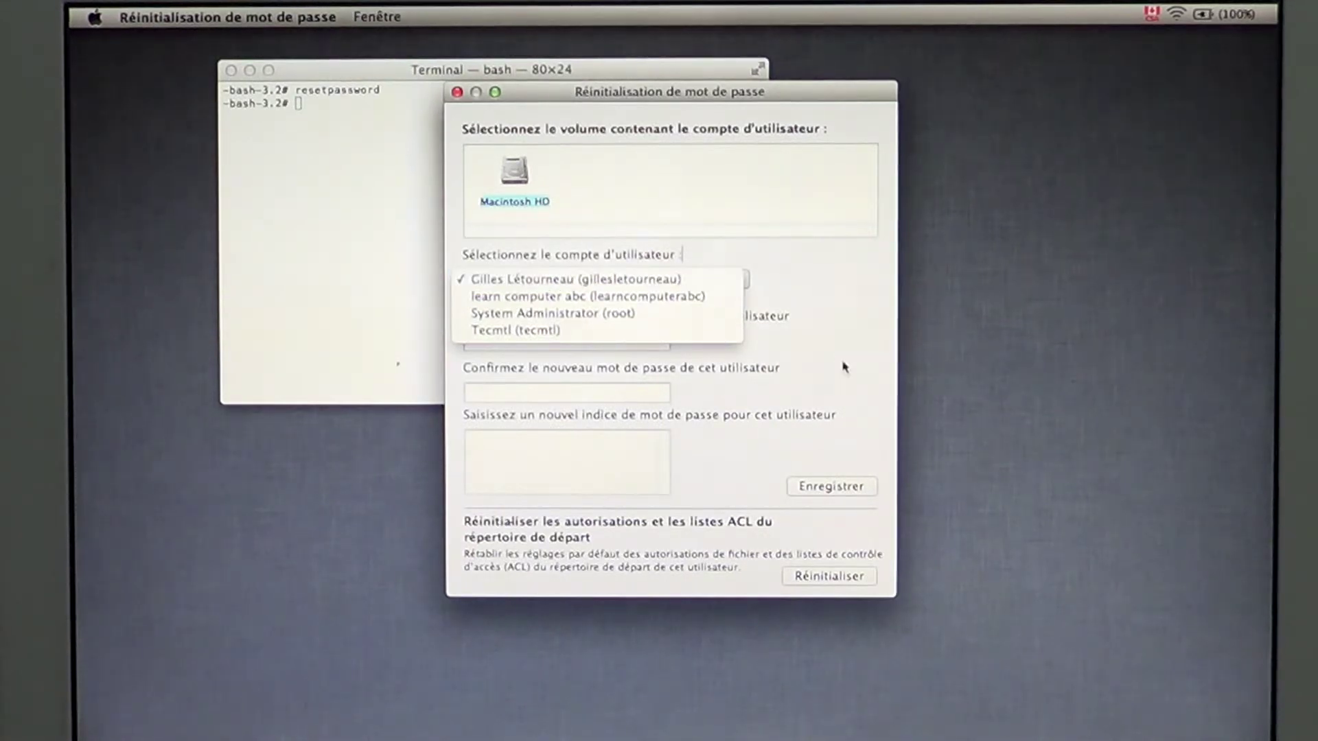
left_click(847, 368)
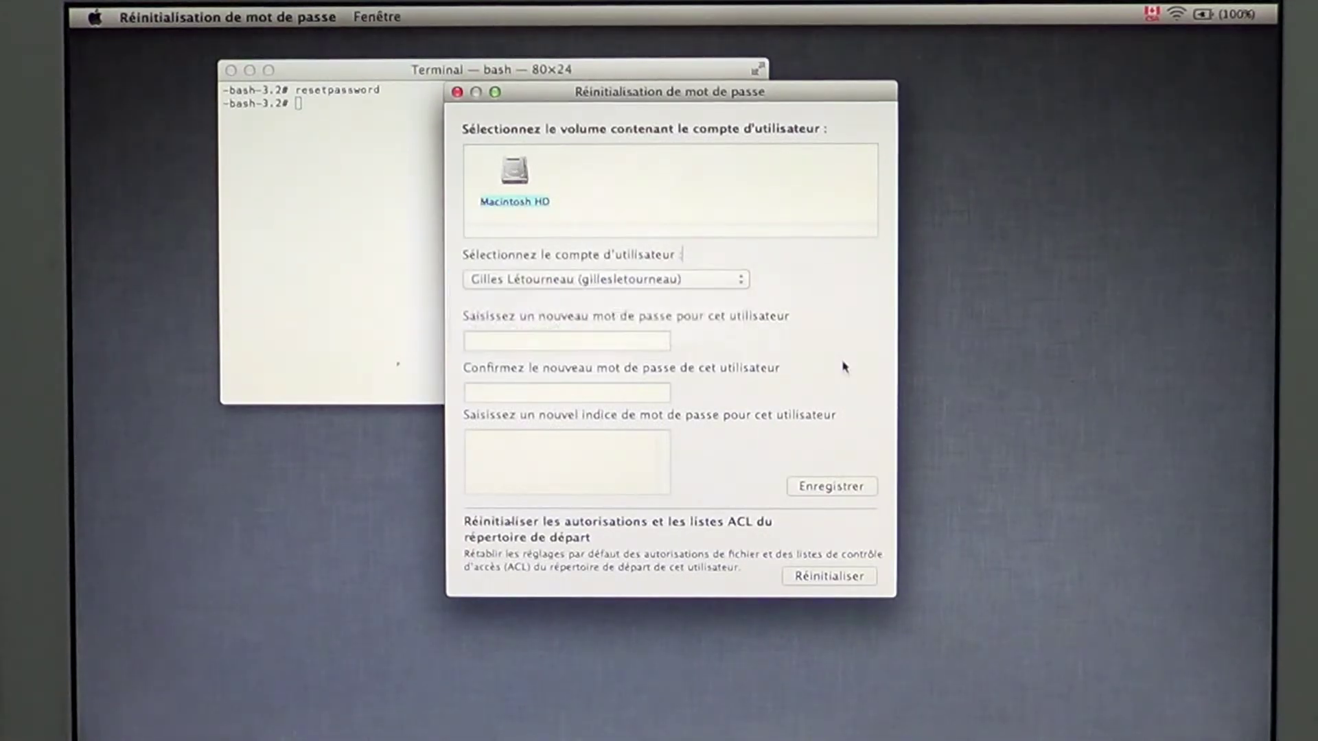
left_click(505, 347)
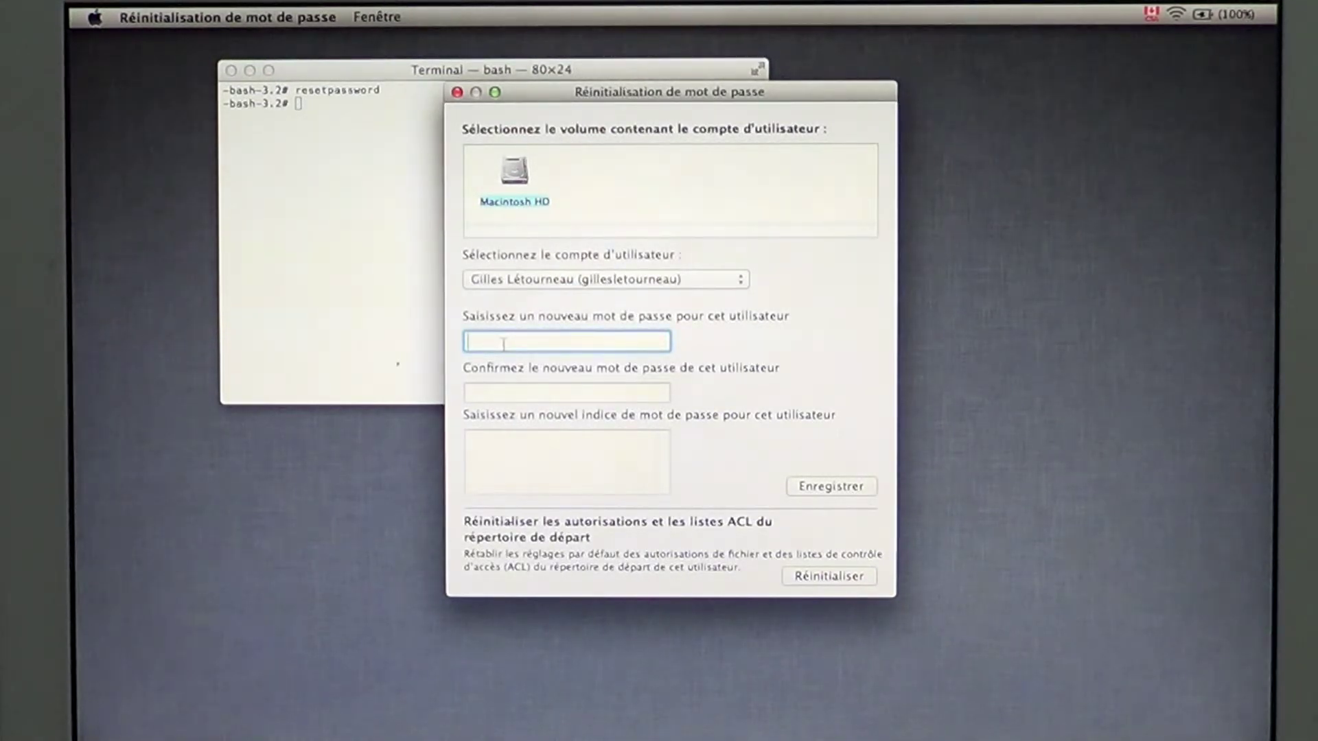
type("•••")
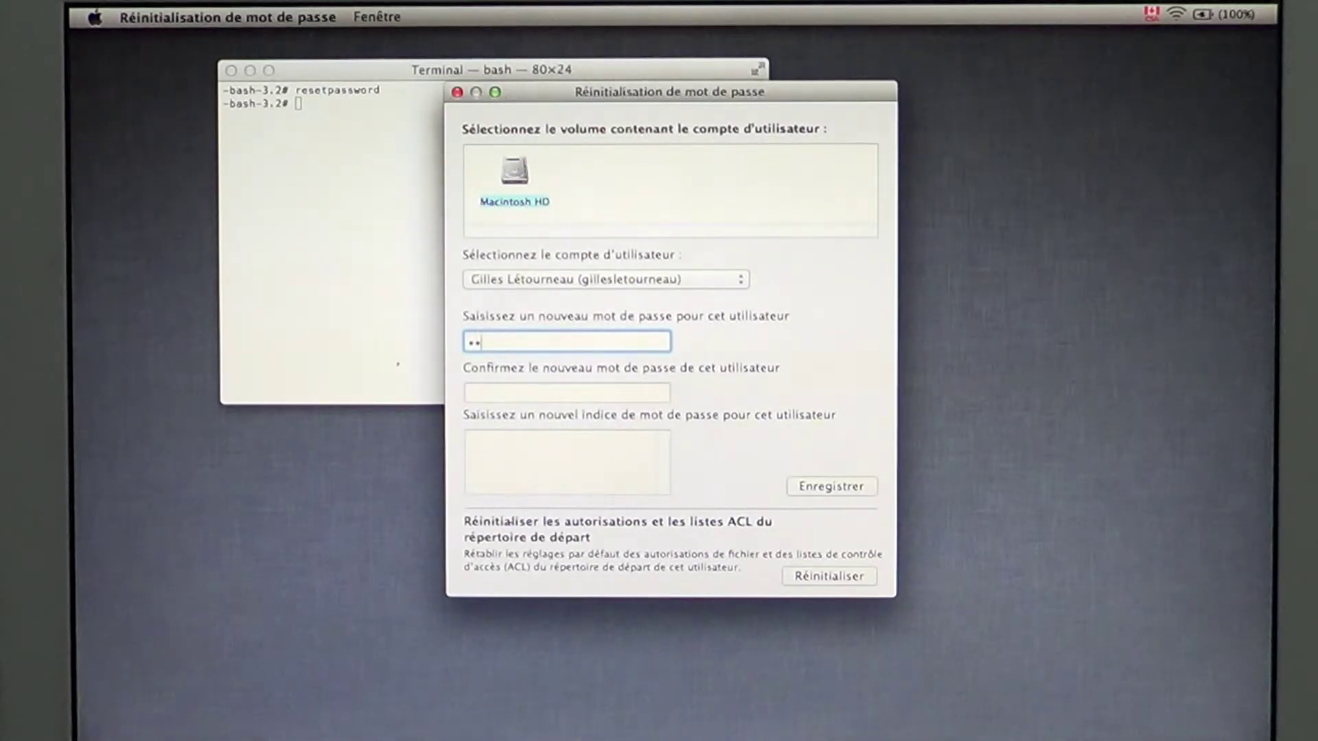
type("•••••••")
left_click(507, 392)
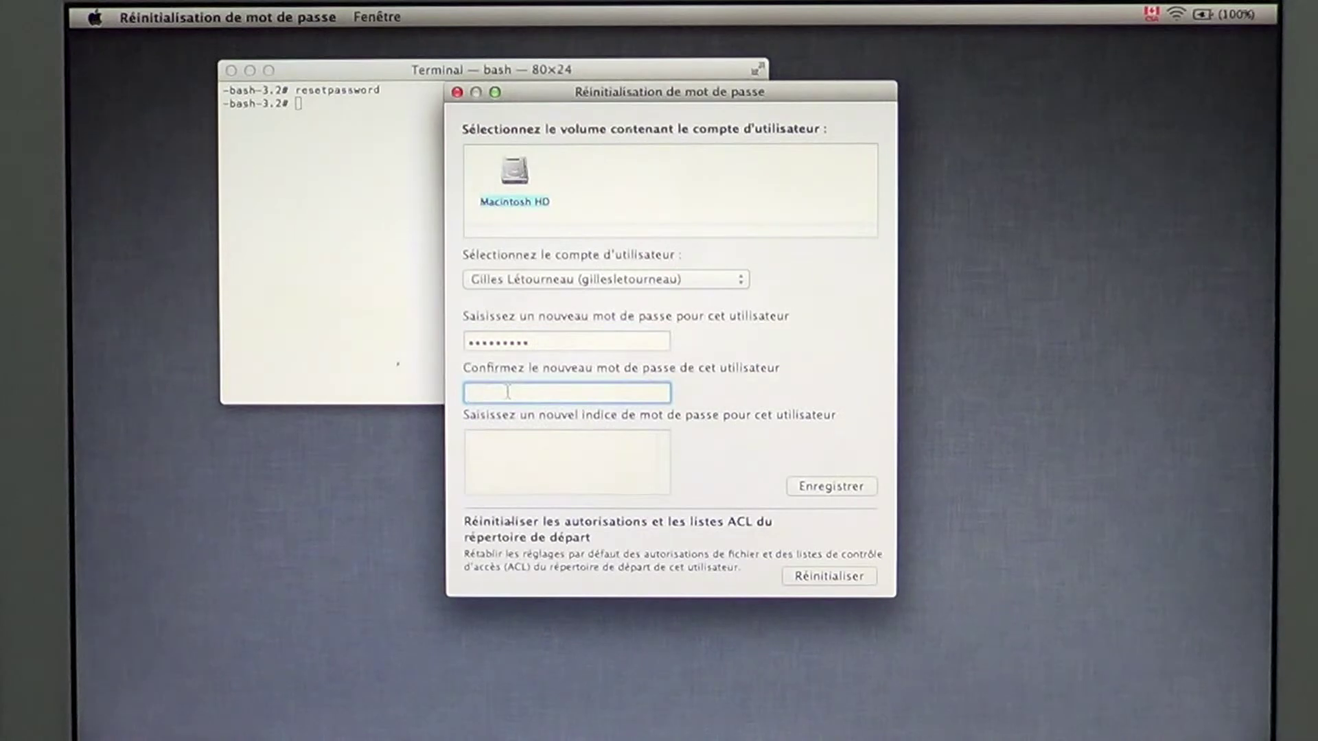
type("•••••••••")
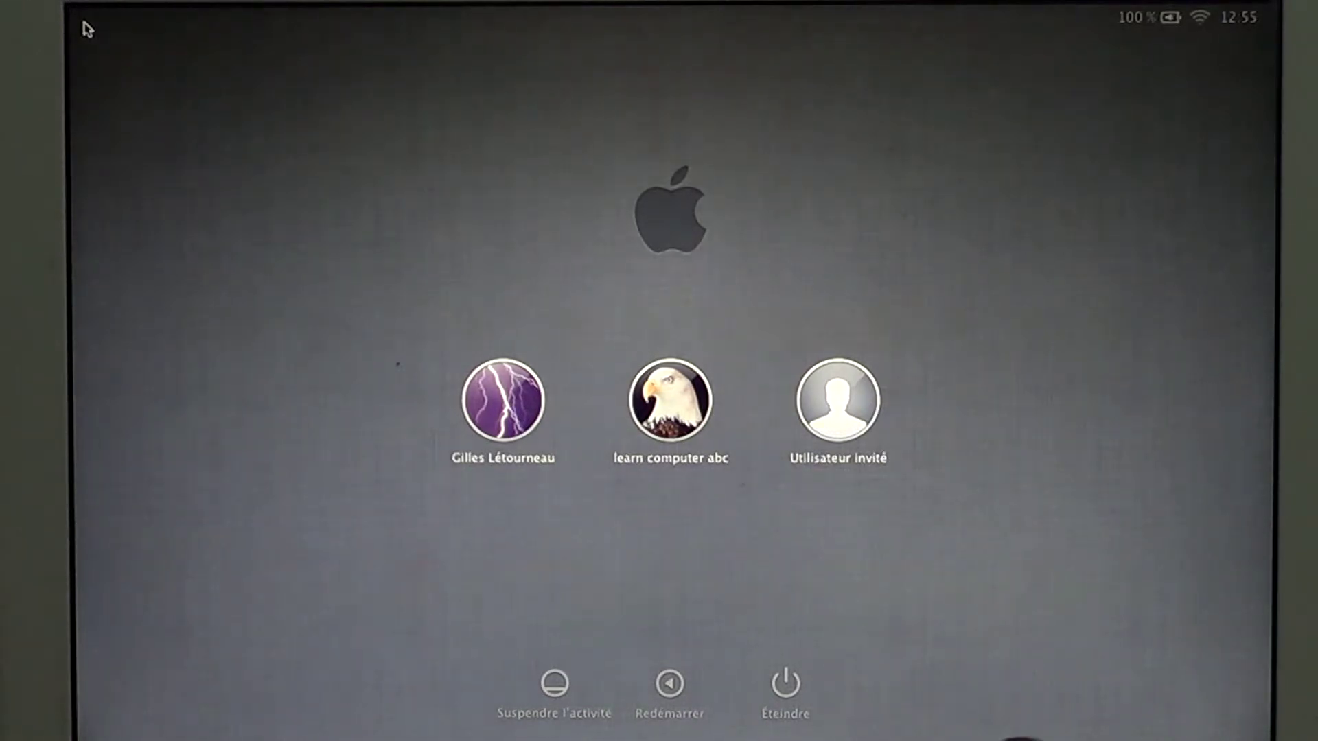
Step: Select the main user account and submit the new password to log in
left_click(522, 408)
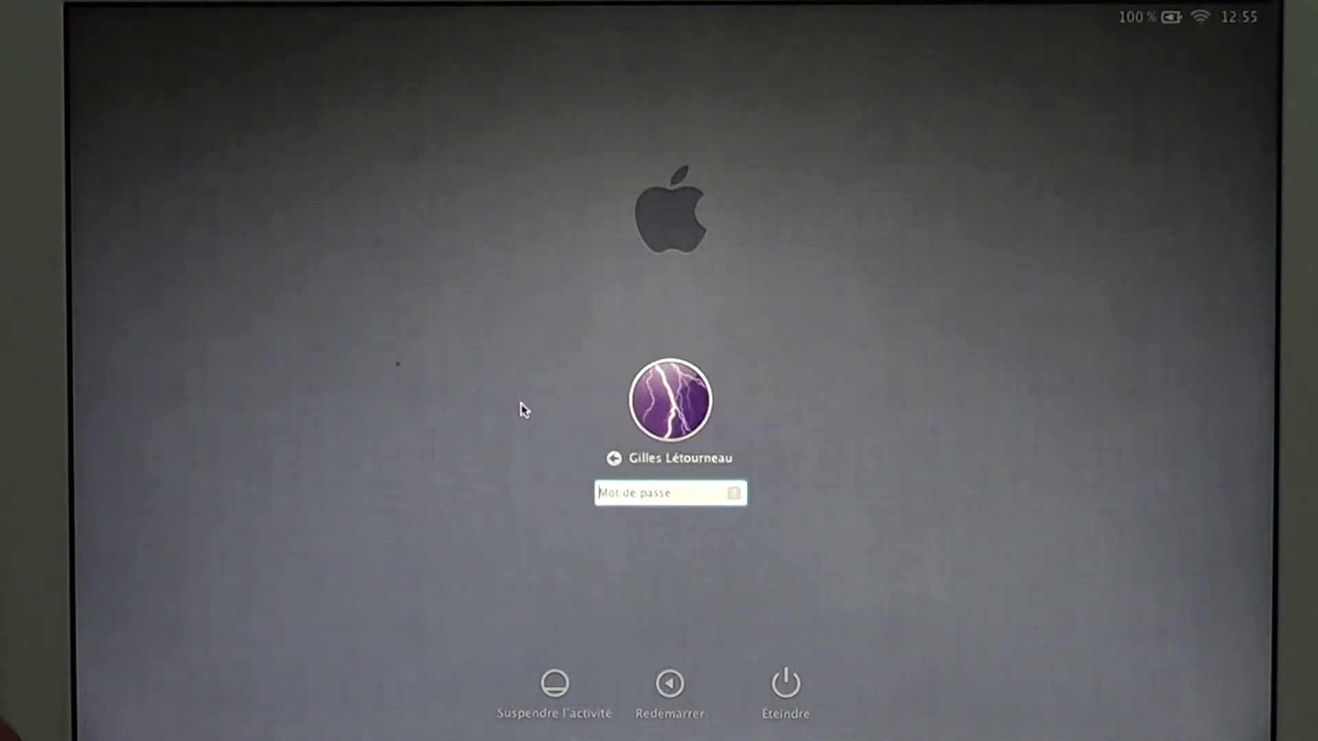
type("••")
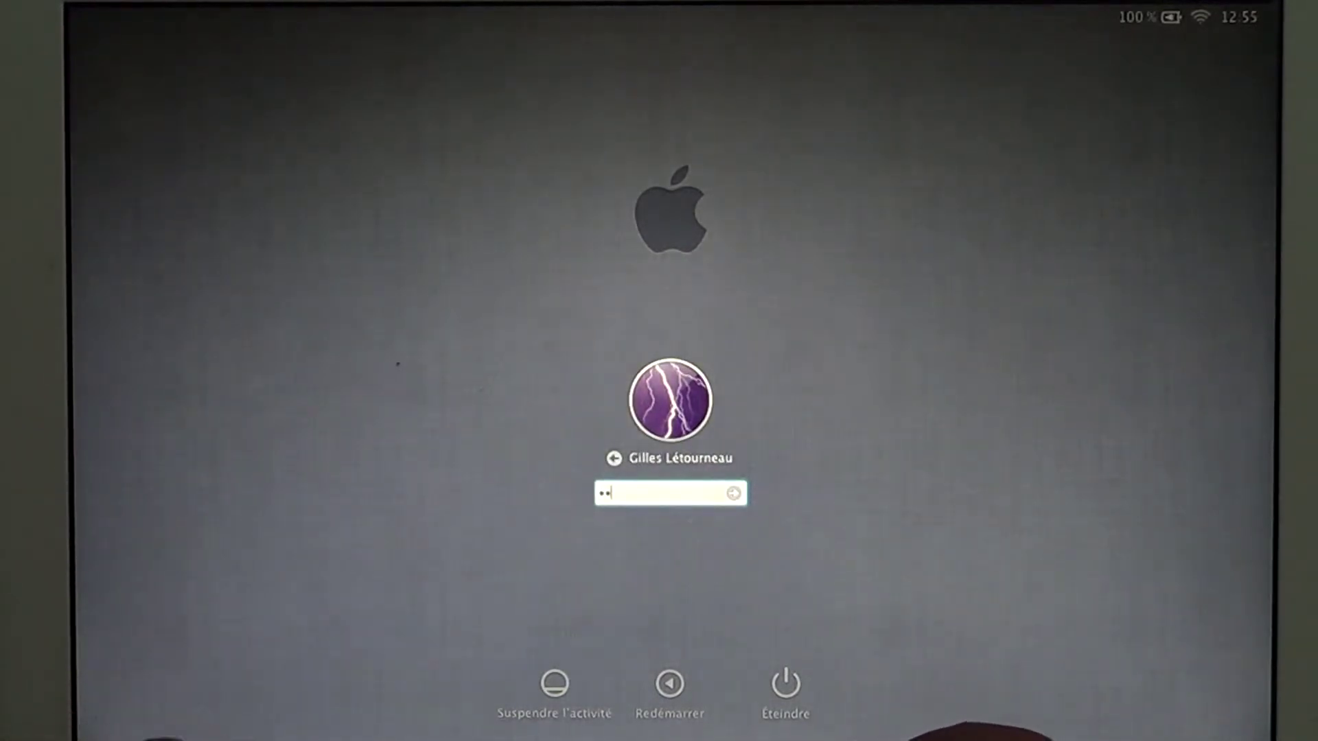
type("••••••")
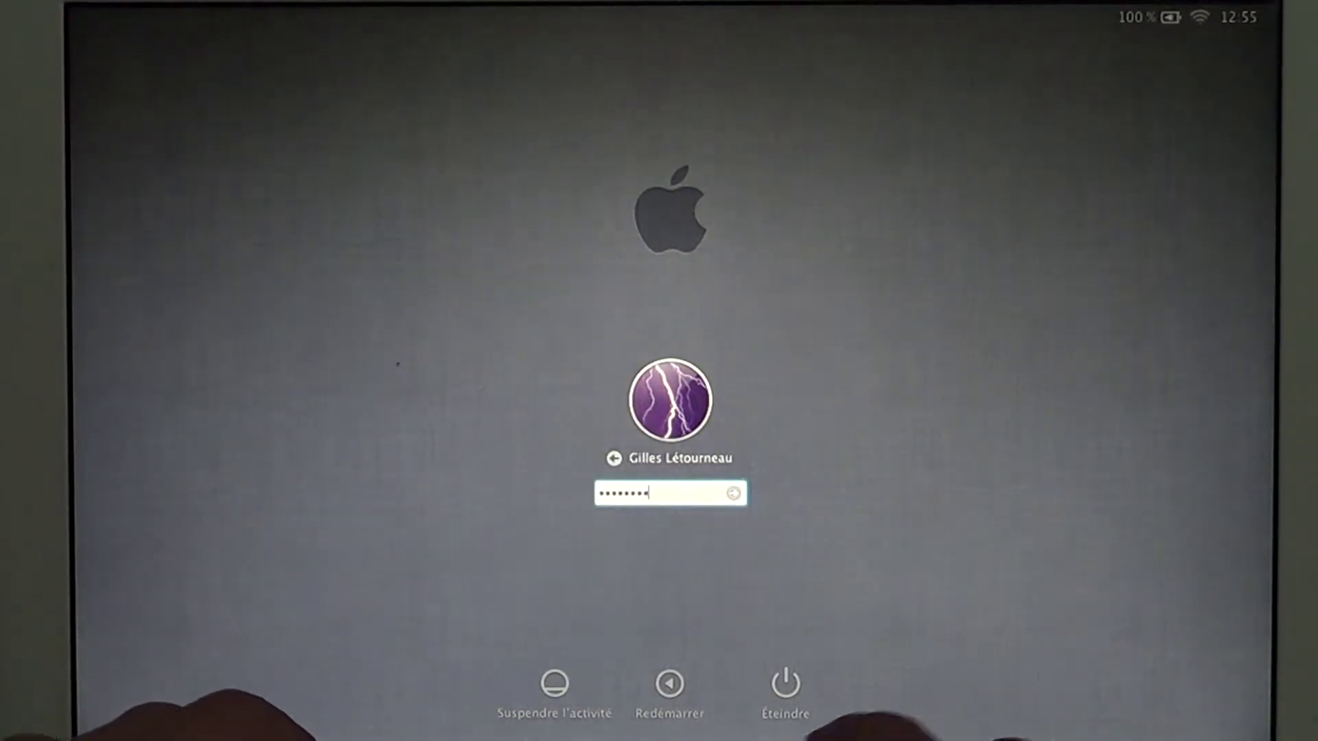
key("Return")
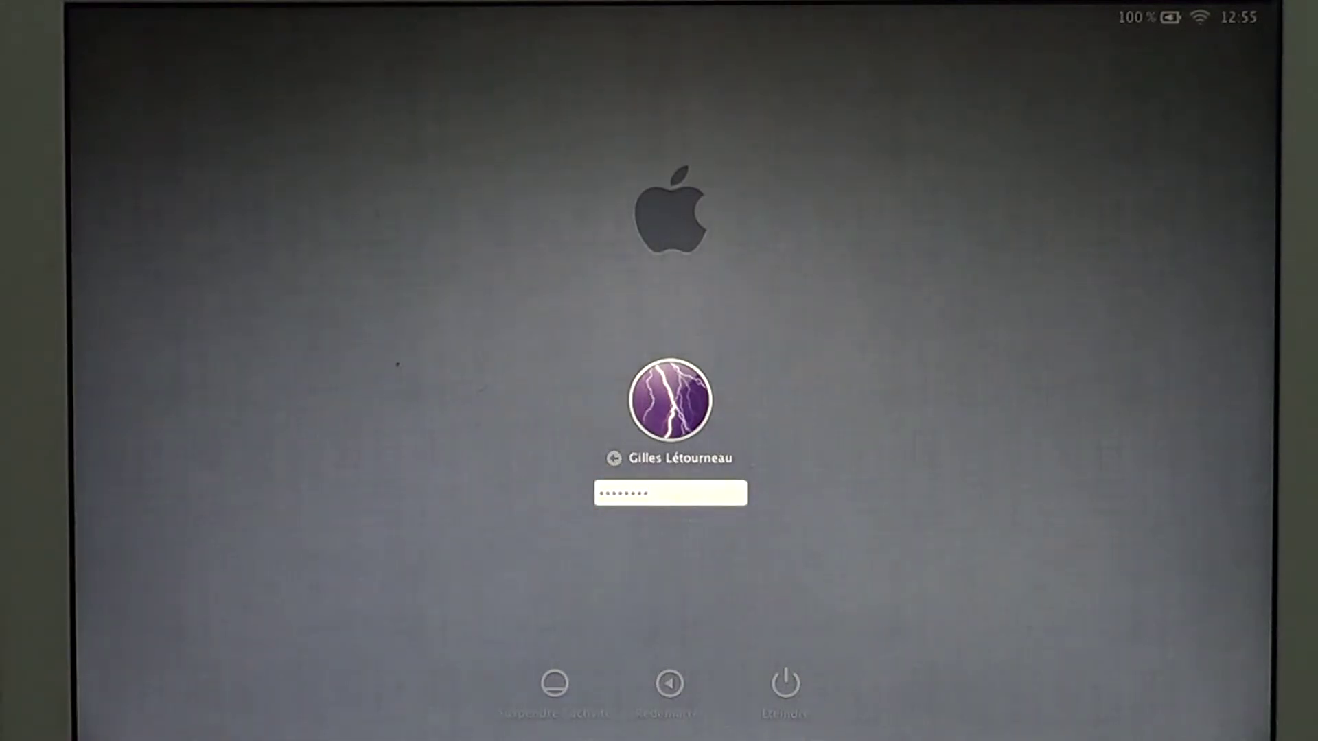